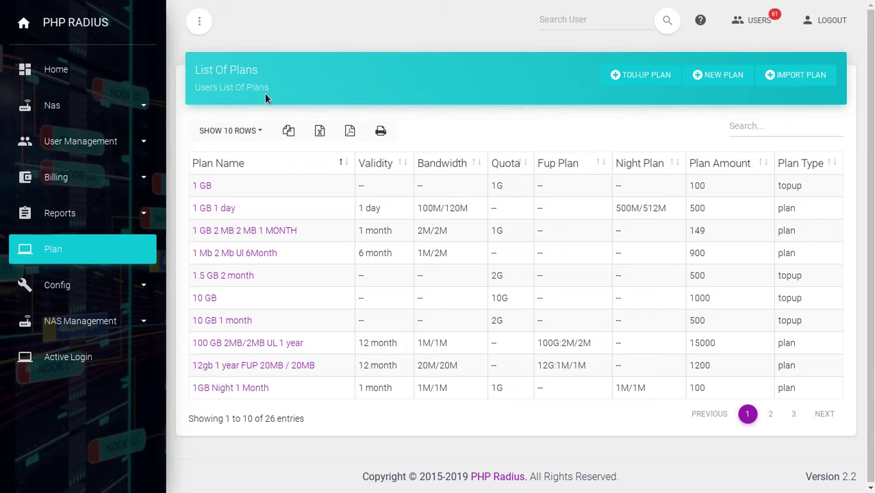
Step: Start a new billing plan named 10 GB 2 Month with a plan cost of 500
click(719, 76)
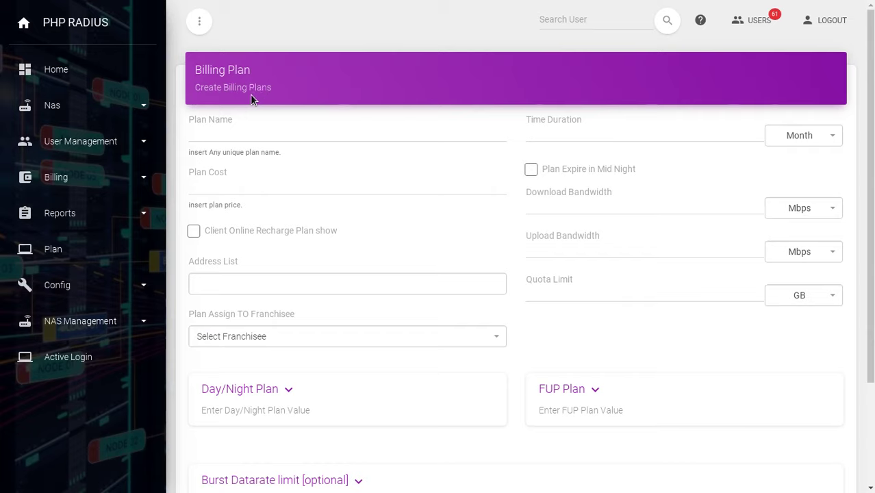
click(220, 134)
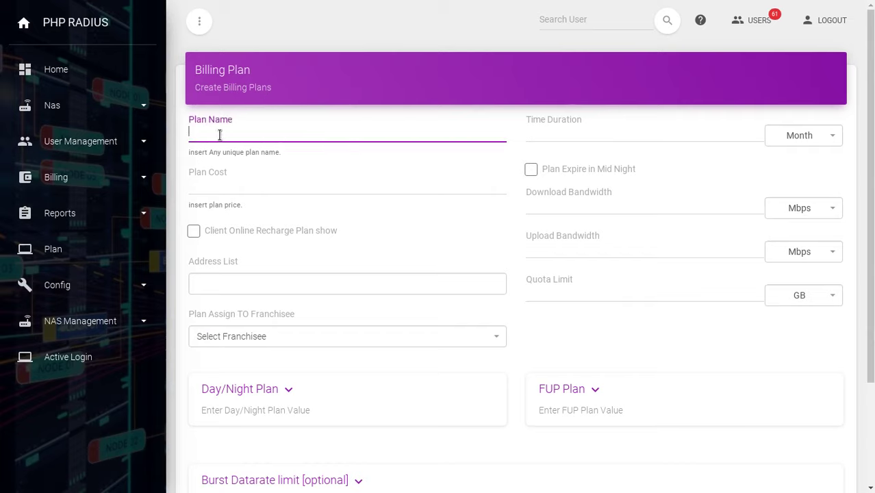
text(10 GB 2 Month)
click(220, 182)
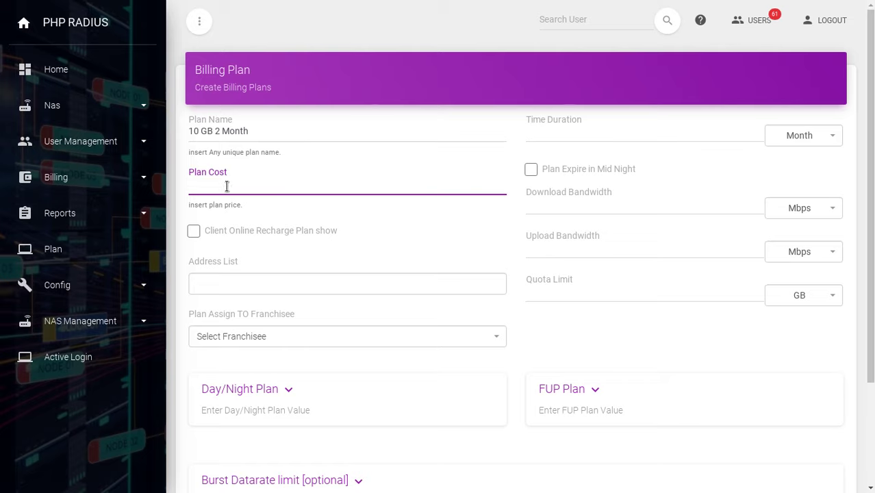
text(500)
click(225, 242)
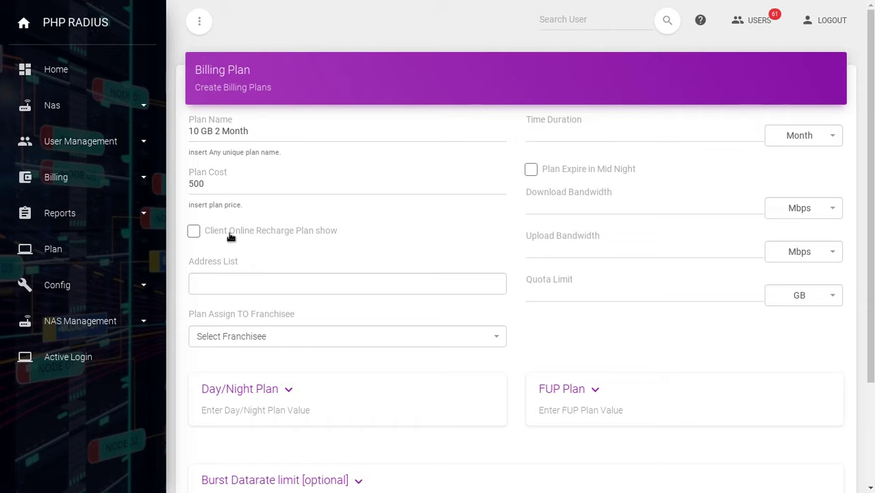
click(194, 234)
click(194, 234)
Step: Set the plan's time duration to 2 months, leaving midnight expiry off
click(551, 133)
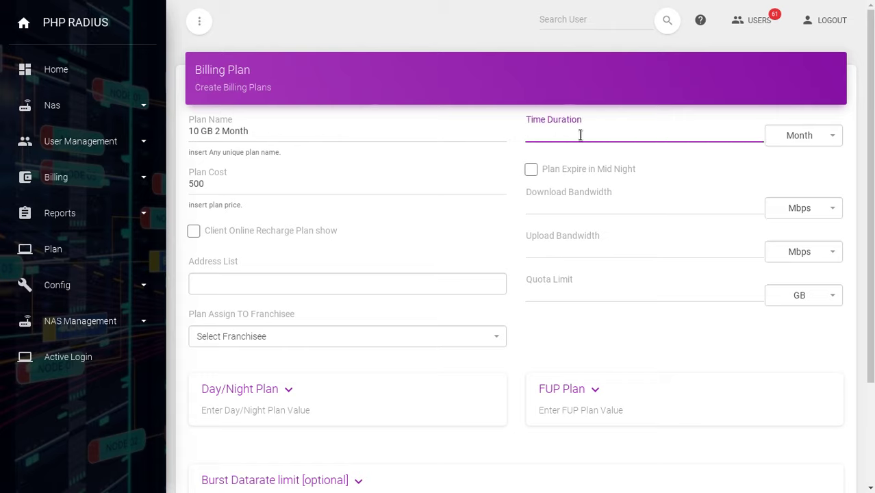
text(2)
click(774, 137)
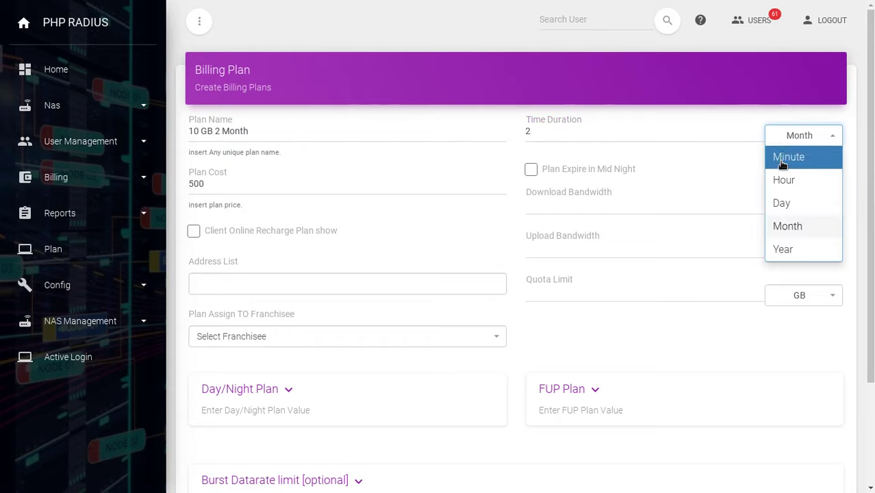
click(788, 231)
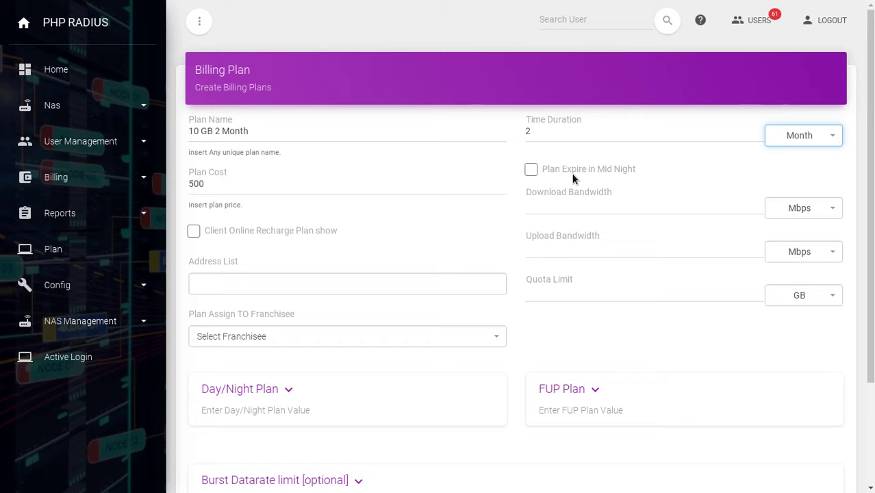
click(531, 169)
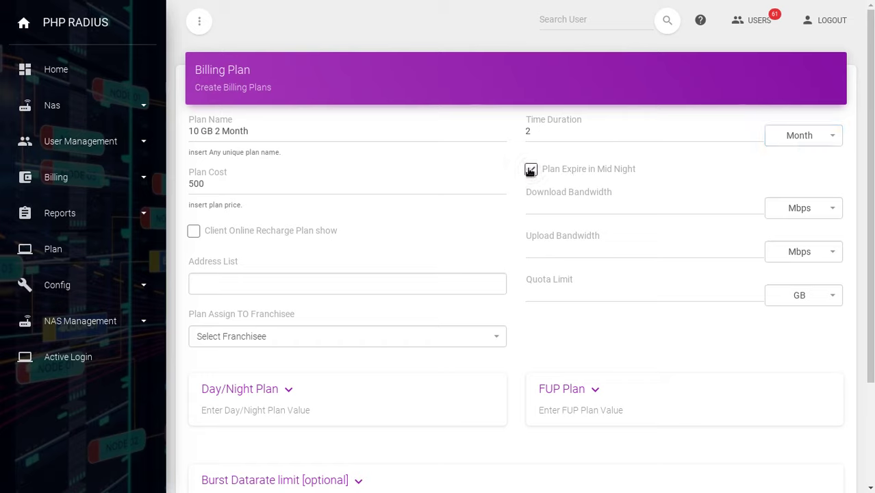
click(531, 170)
Step: Set the plan's download bandwidth to 500 Mbps and its upload bandwidth to 512 Mbps
click(540, 208)
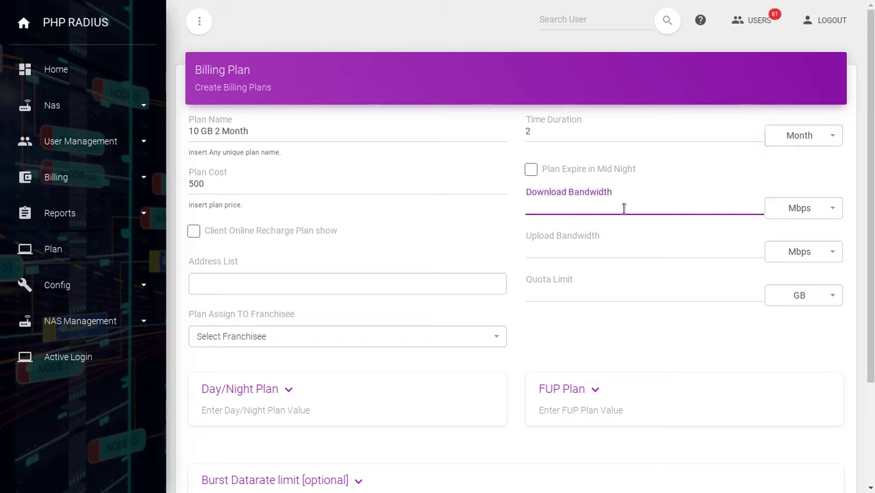
text(500)
click(792, 210)
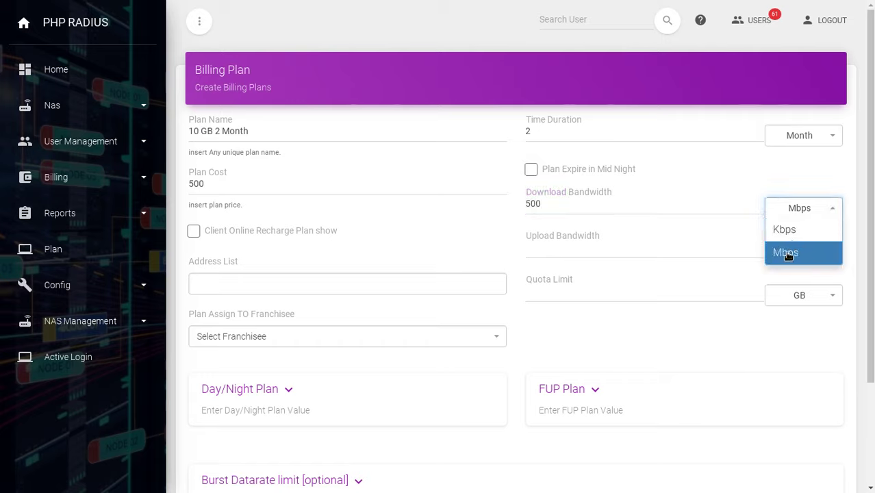
click(788, 253)
click(616, 254)
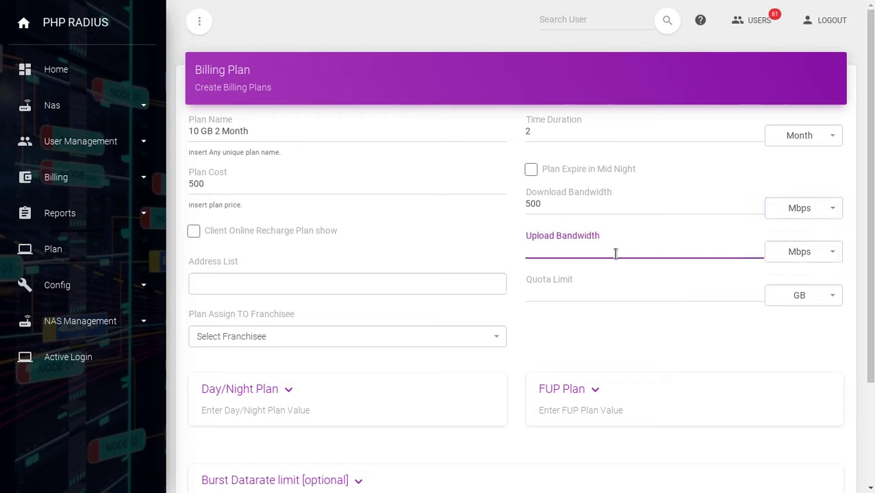
text(512)
click(795, 249)
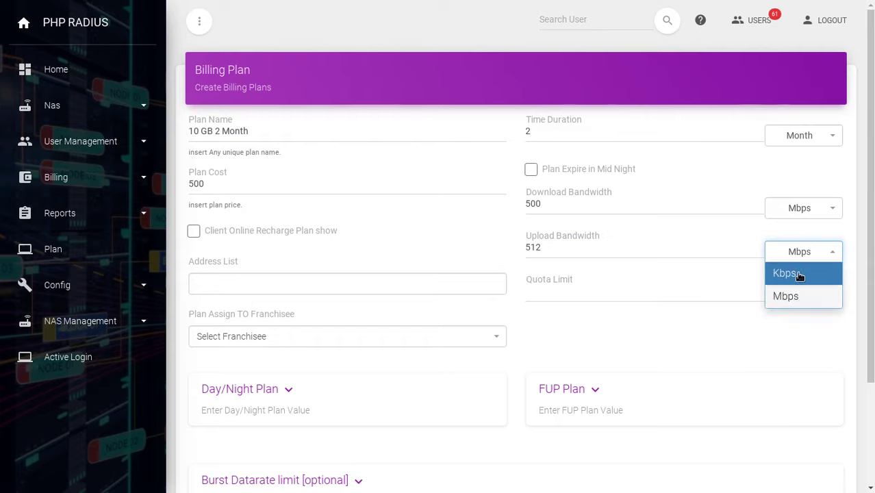
click(800, 298)
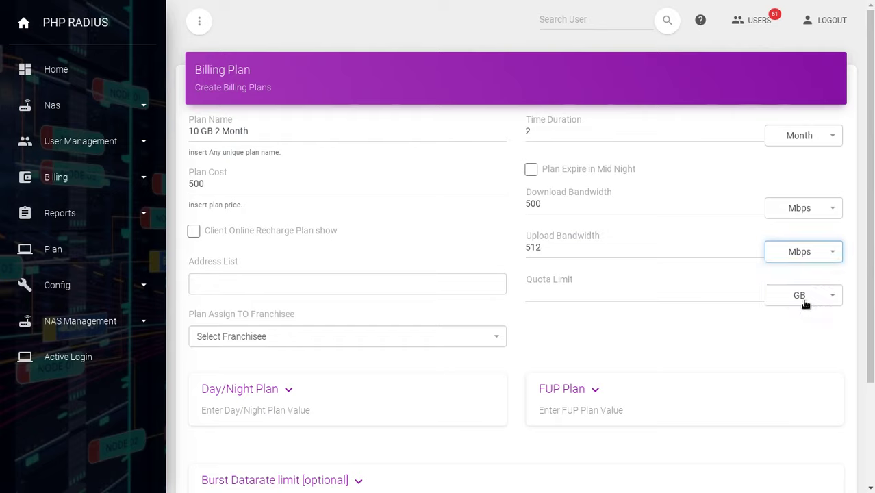
Step: Set the quota limit to 2 GB without carry forward and assign the plan to the third franchisee listed
click(616, 297)
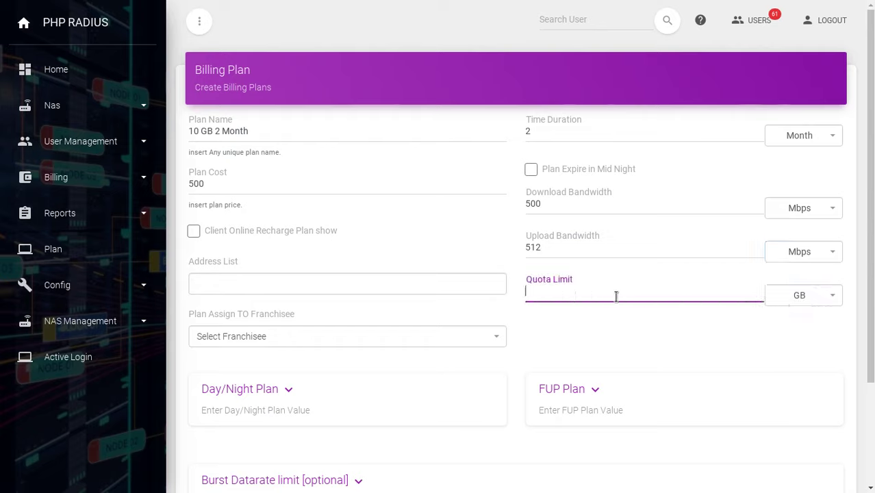
text(2)
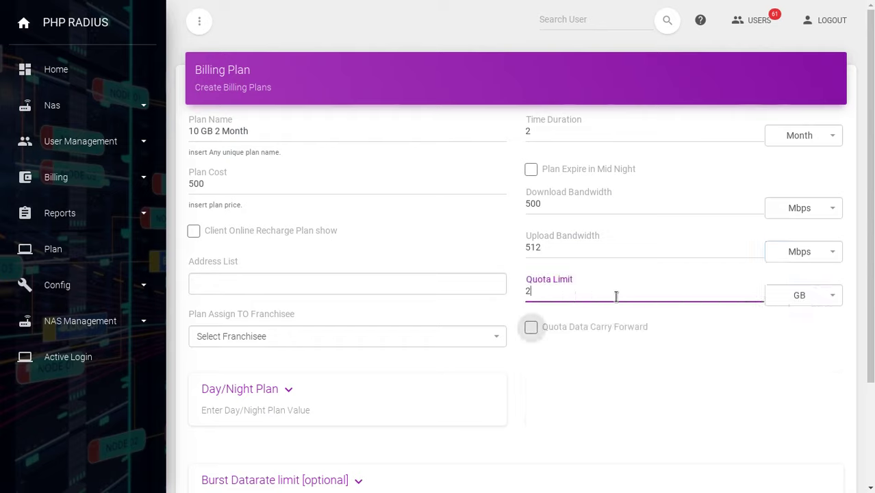
click(793, 300)
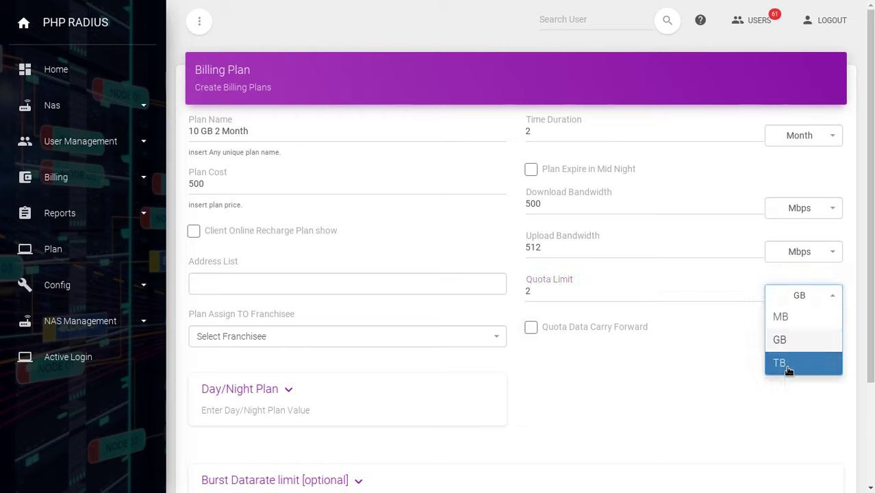
click(795, 339)
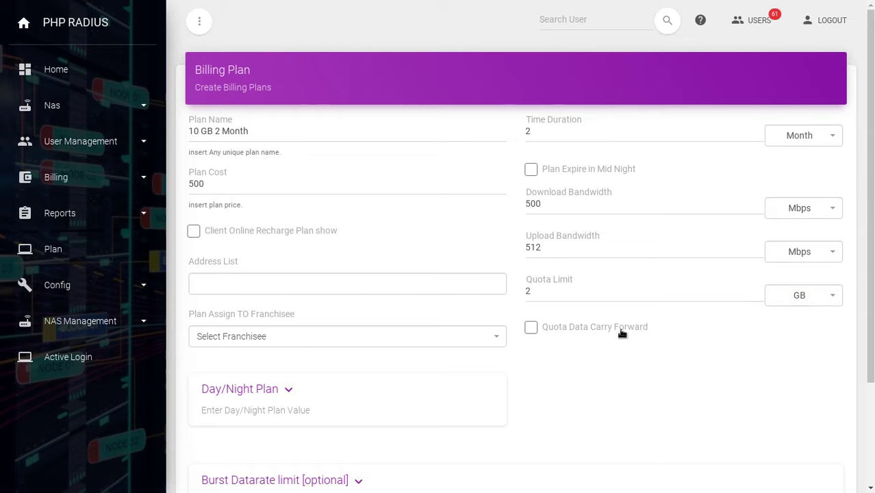
click(532, 328)
click(532, 329)
click(289, 338)
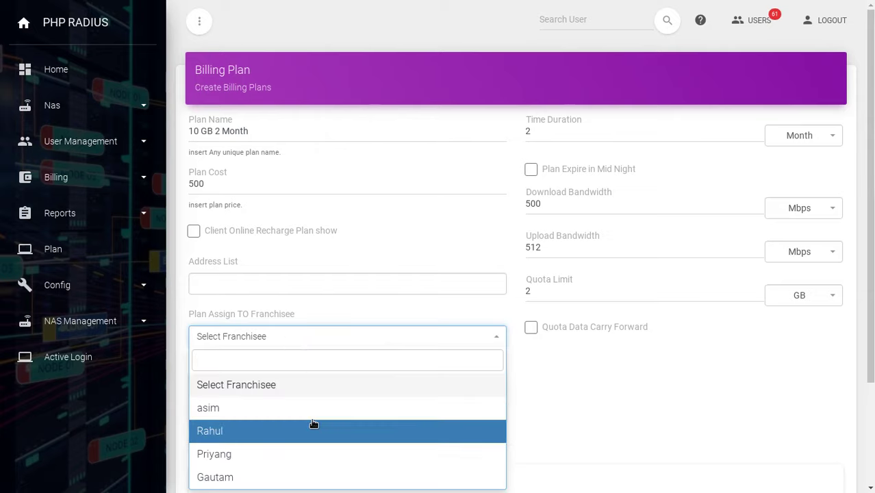
click(309, 462)
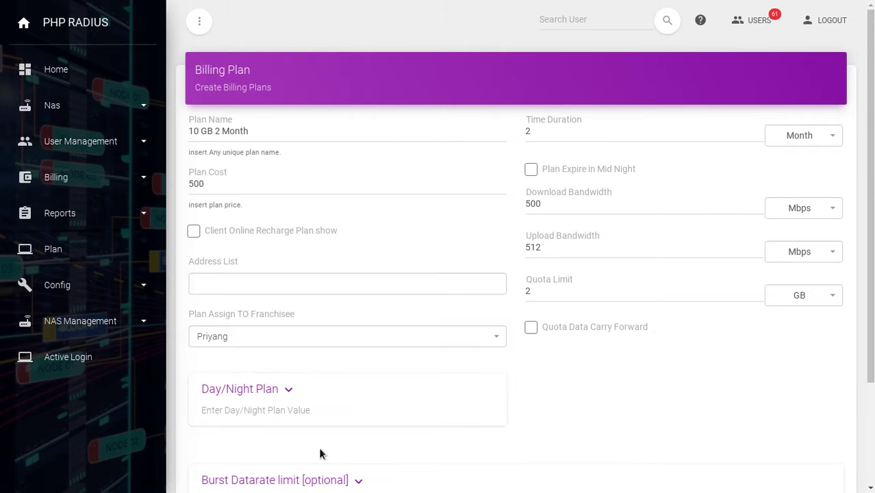
Step: Expand the optional burst data rate settings and review the download and upload burst limits, keeping Mbps as their unit
scroll(320, 446, down, 2)
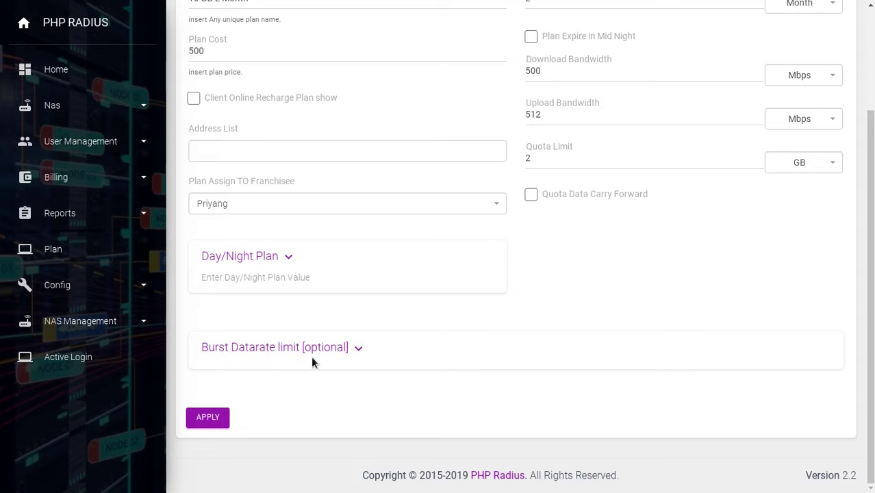
click(271, 352)
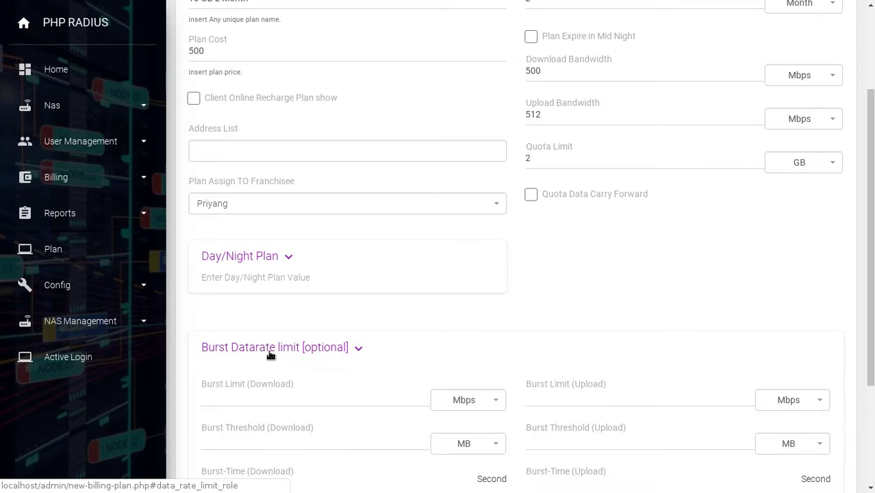
scroll(270, 352, down, 2)
click(271, 267)
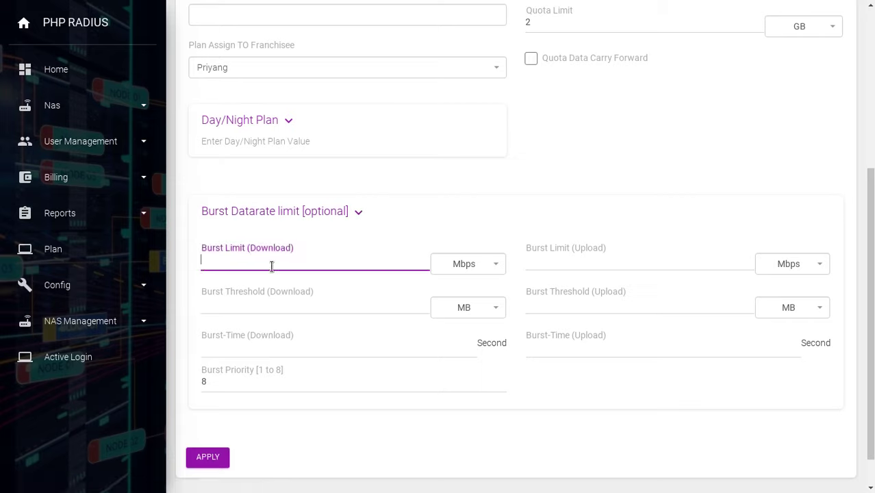
click(472, 273)
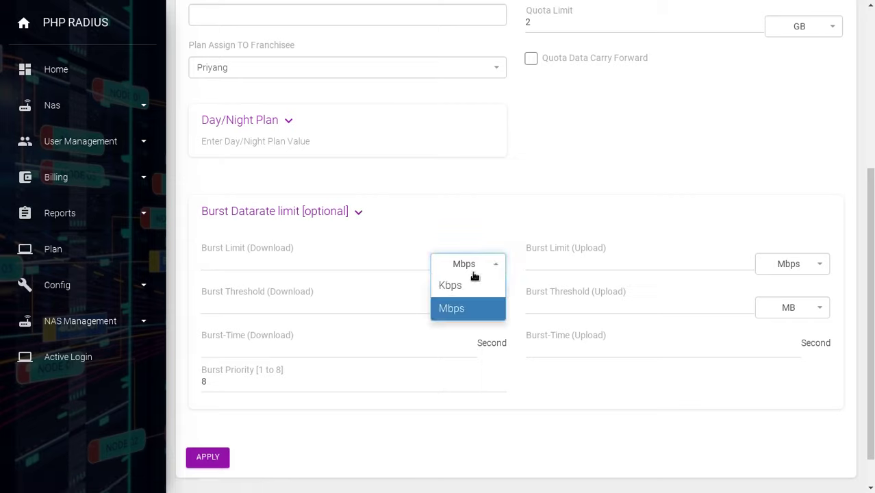
click(466, 308)
key(Tab)
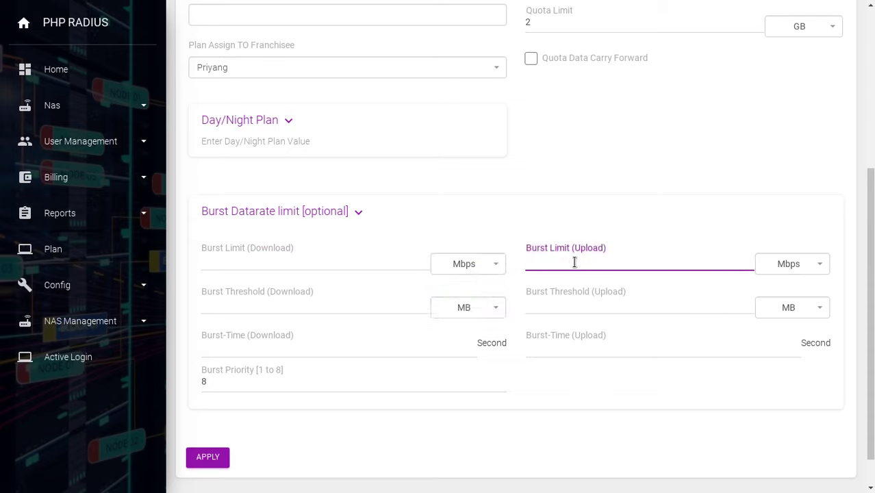
key(Tab)
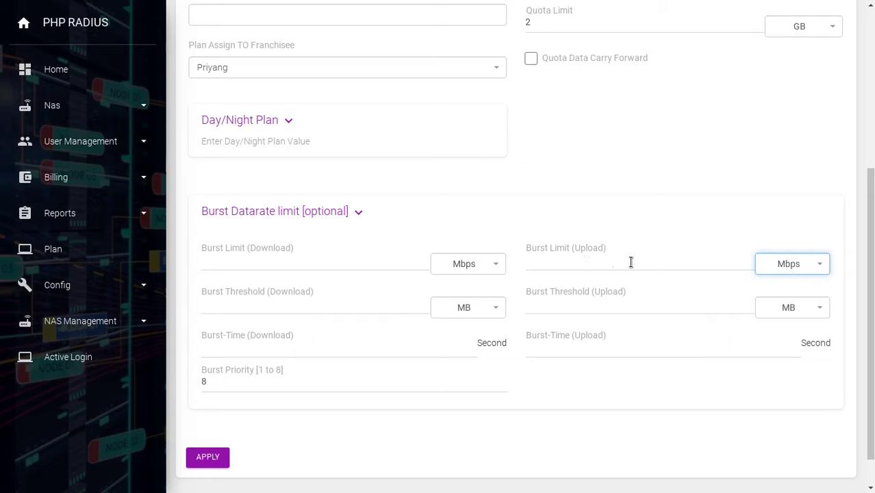
click(788, 265)
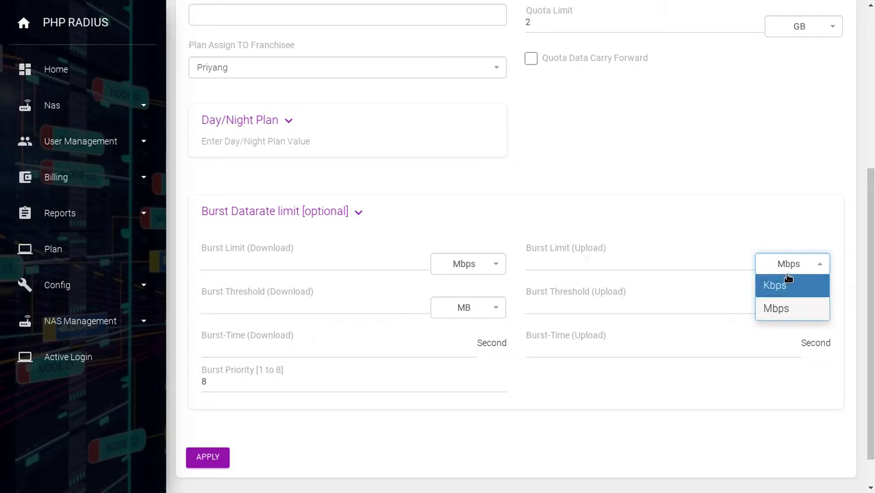
click(789, 309)
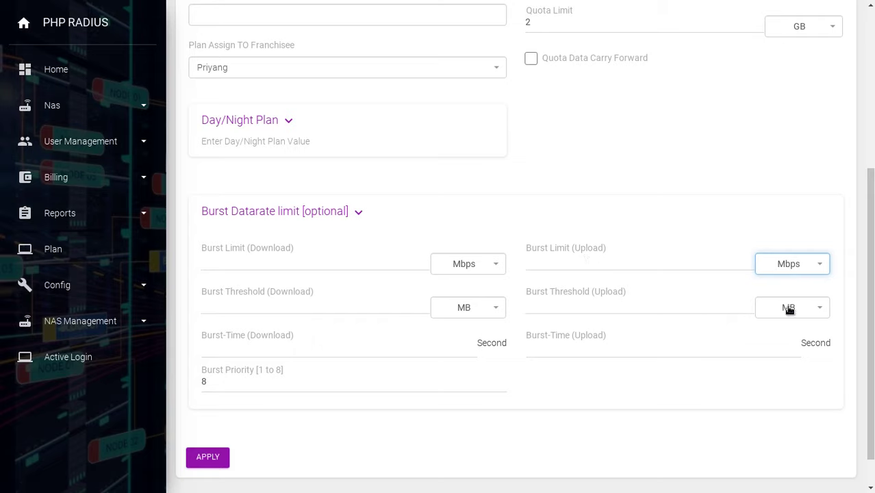
Step: Review the download and upload burst threshold fields, keeping MB as their unit
key(Tab)
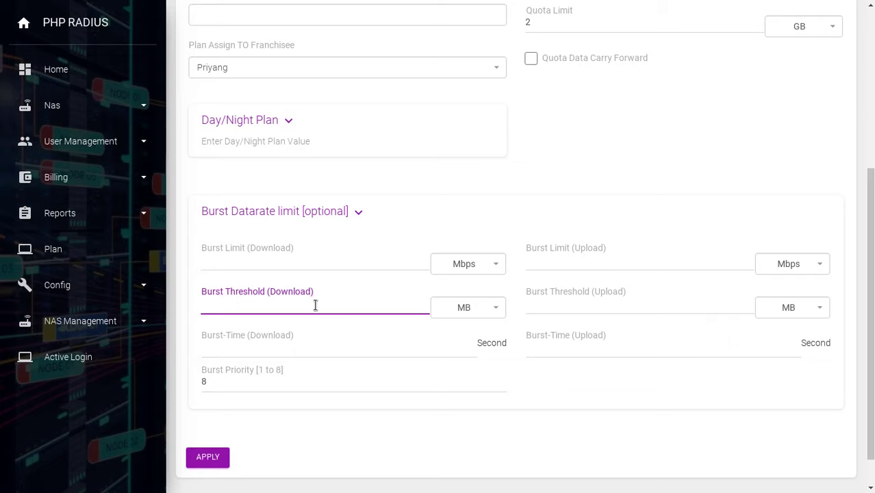
click(460, 309)
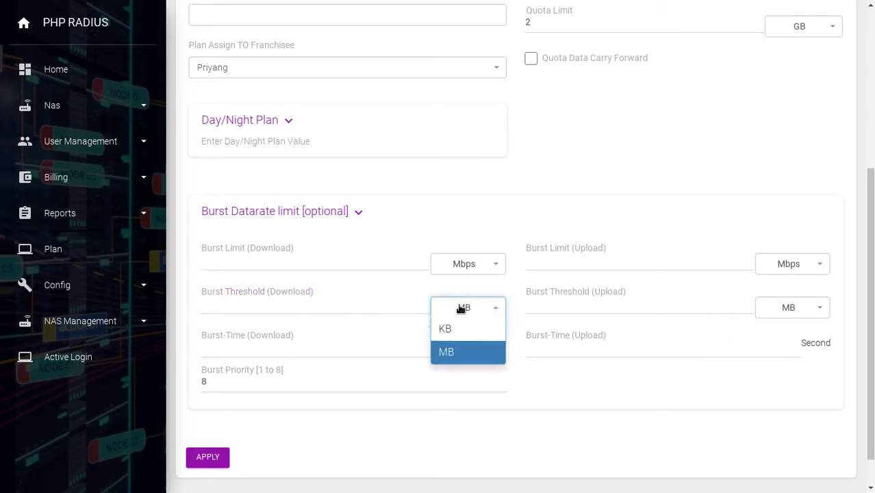
click(460, 351)
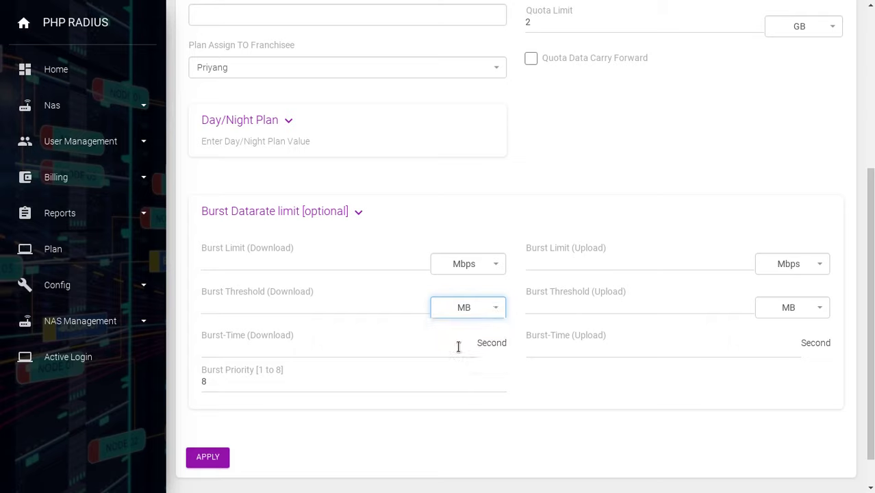
key(Tab)
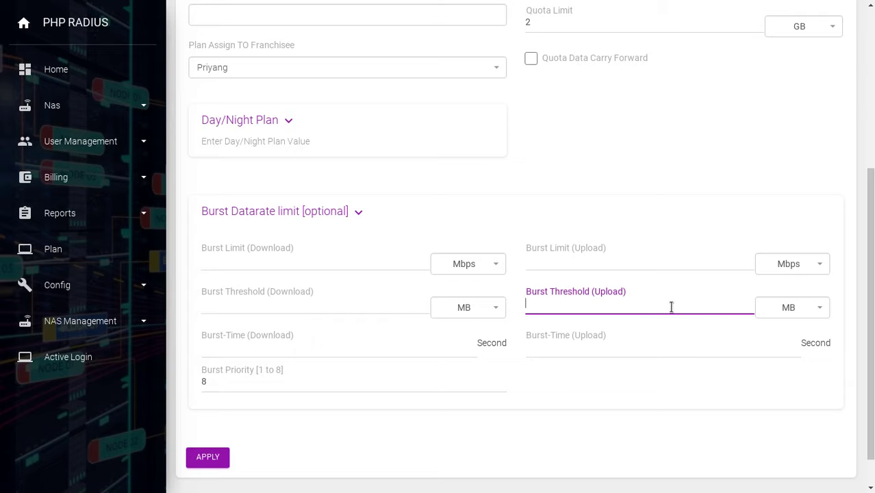
key(Tab)
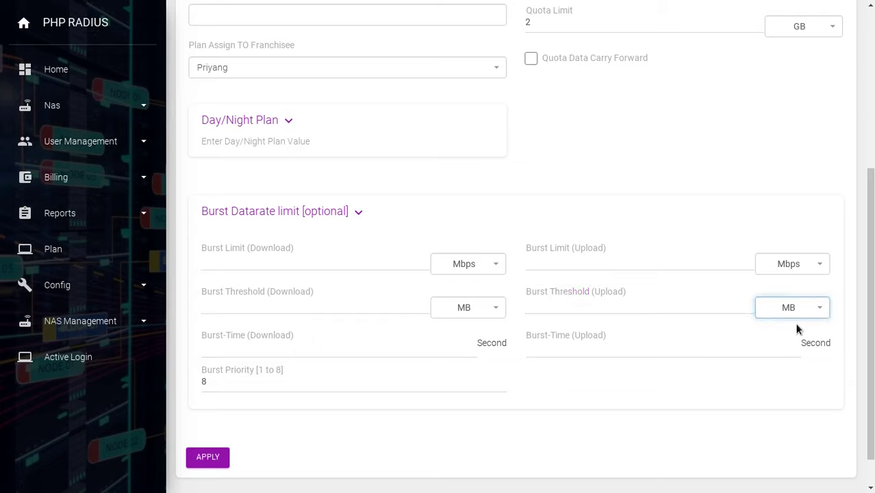
click(799, 308)
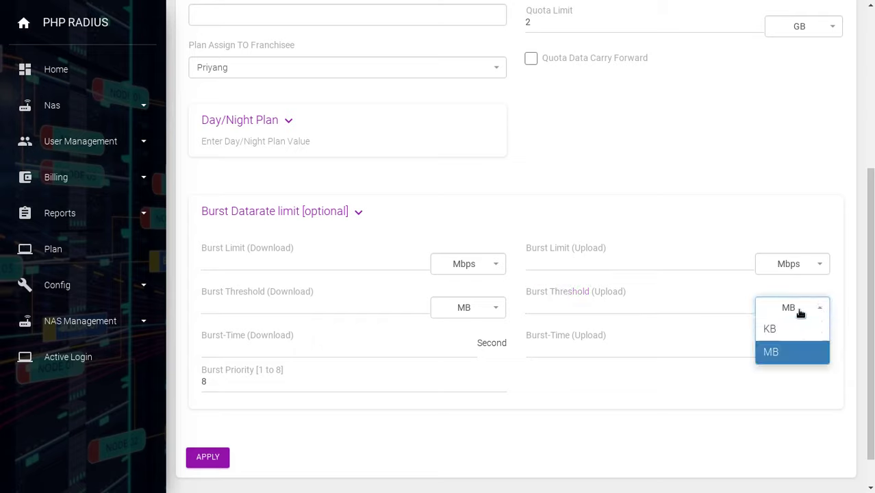
click(791, 354)
Step: Examine the download and upload burst time fields and the burst priority field
key(Tab)
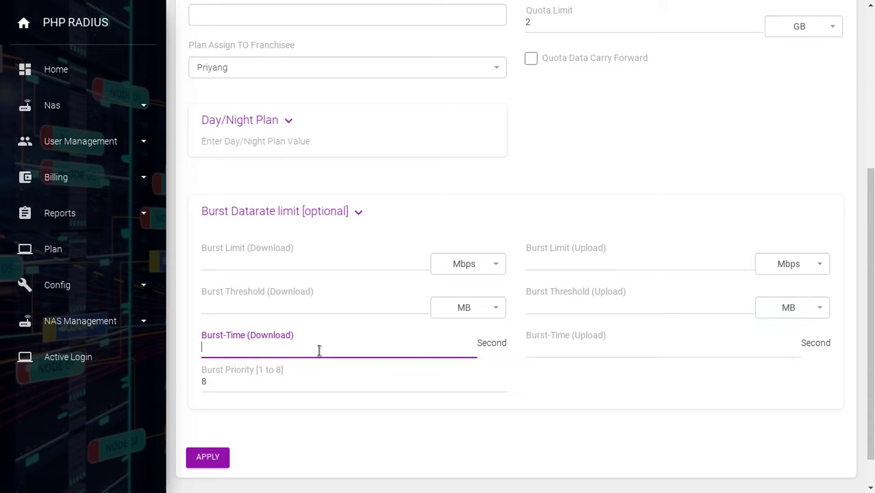
click(480, 346)
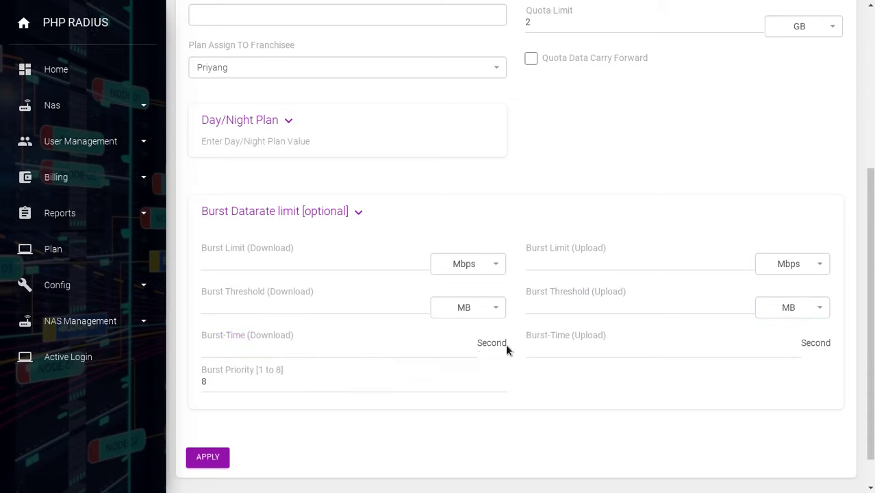
key(Tab)
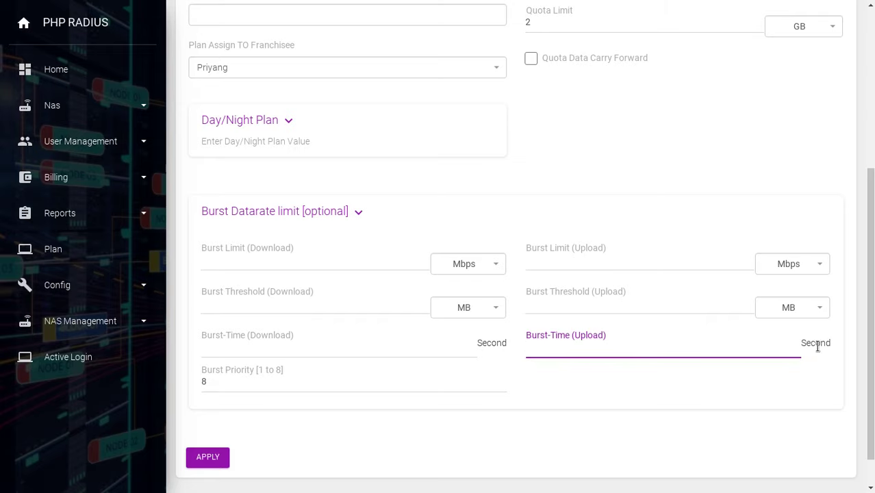
key(Tab)
click(267, 382)
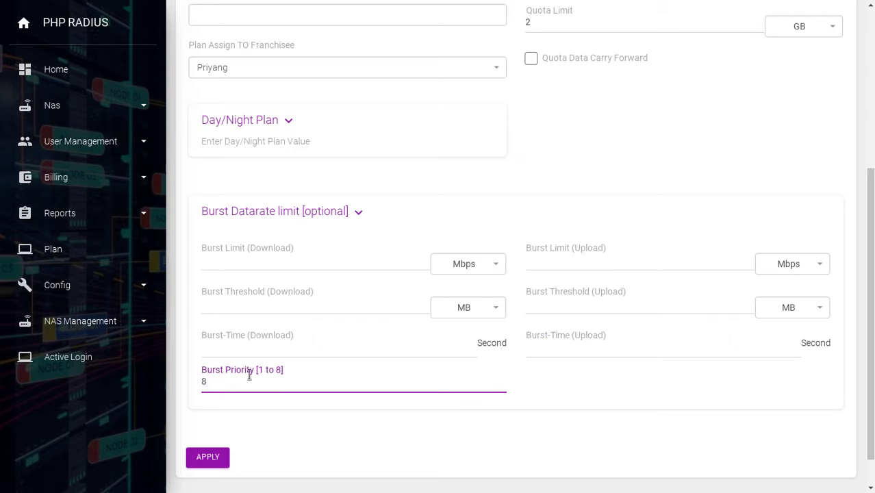
Step: Collapse the burst data rate settings and apply the form to create the billing plan
click(325, 218)
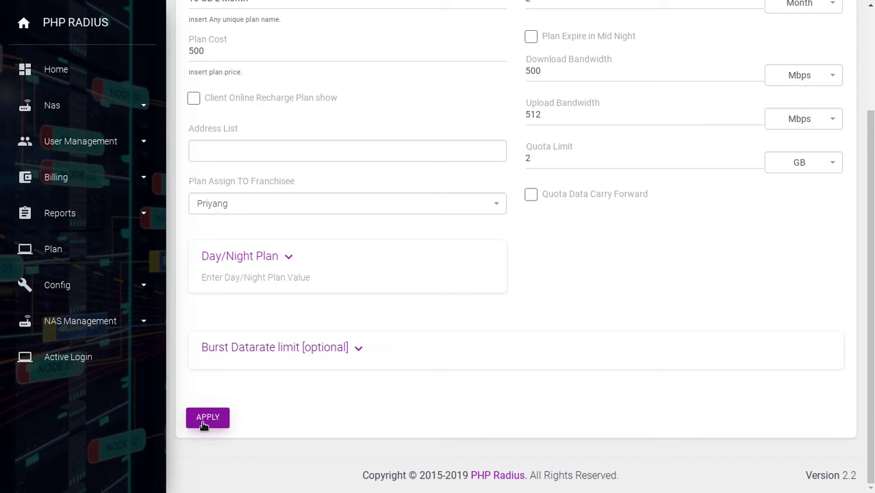
click(206, 419)
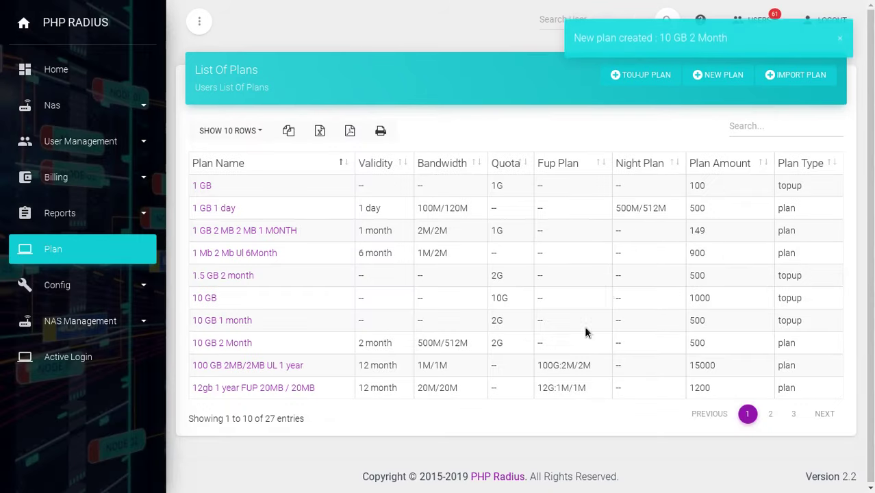